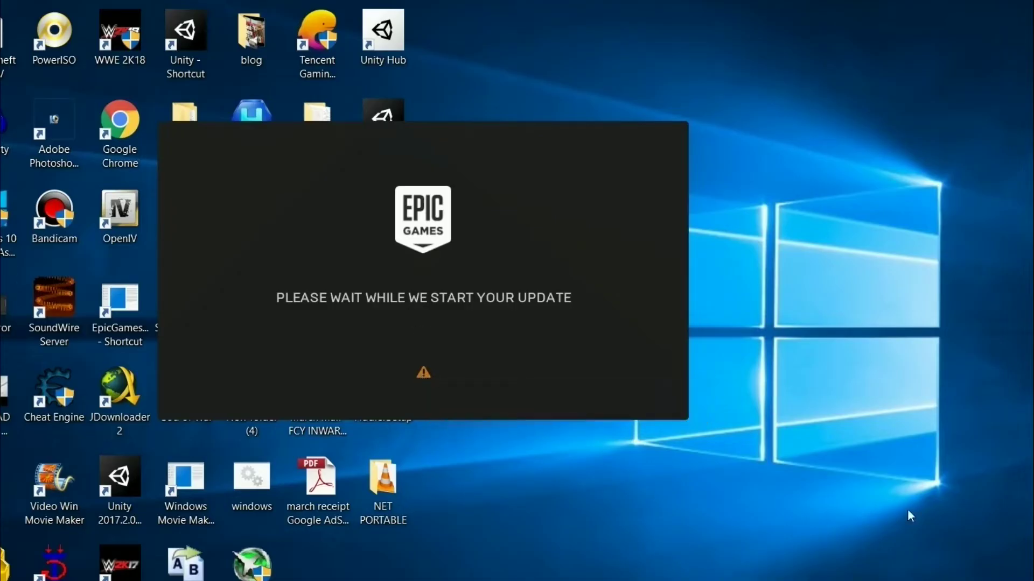
Open the Epic Games Launcher taskbar icon's menu to exit the stuck update screen
{"action": "right_click", "coordinate": [808, 580]}
Quit Epic Games Launcher, check hidden tray icons, and move the FiddlerSetup desktop icon
{"action": "left_click", "coordinate": [808, 580]}
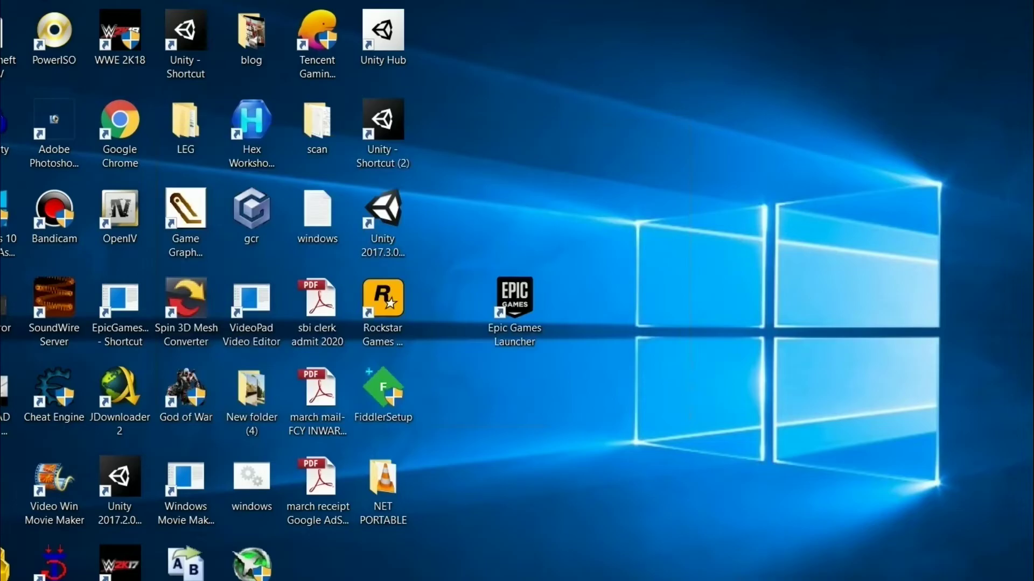
{"action": "left_click", "coordinate": [899, 580]}
{"action": "mouse_move", "coordinate": [392, 401]}
{"action": "left_mouse_down"}
{"action": "mouse_move", "coordinate": [433, 295]}
{"action": "mouse_move", "coordinate": [505, 230]}
{"action": "left_mouse_up"}
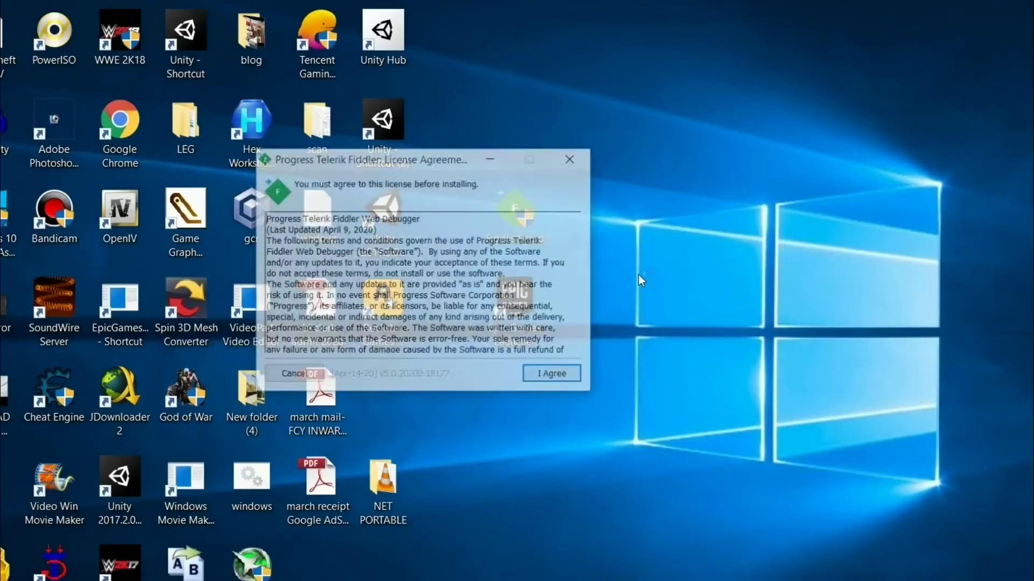
Accept the license, install Fiddler to the default folder, and close the finished installer
{"action": "left_click", "coordinate": [562, 377]}
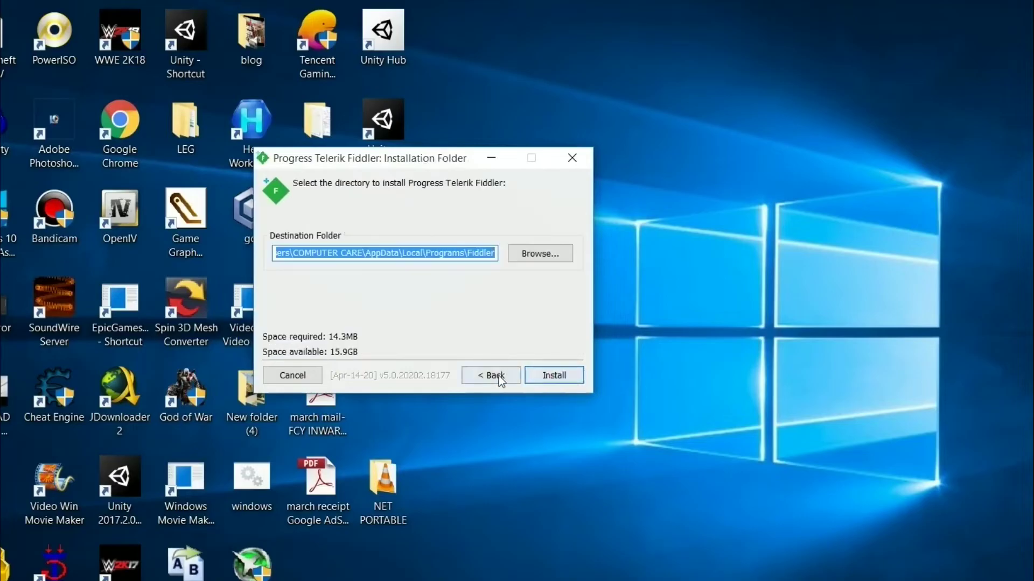
{"action": "left_click", "coordinate": [574, 378]}
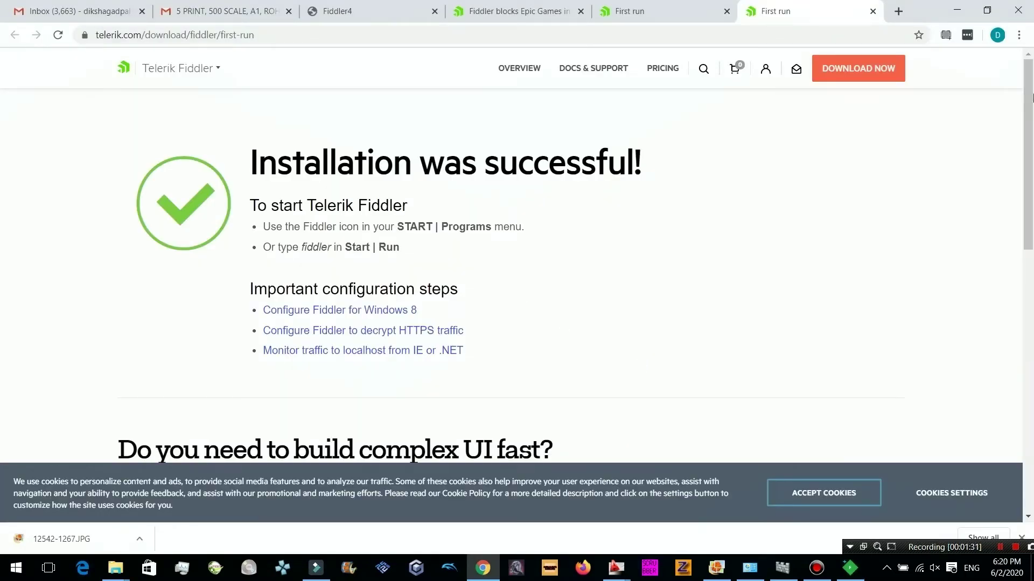
{"action": "left_click", "coordinate": [956, 11]}
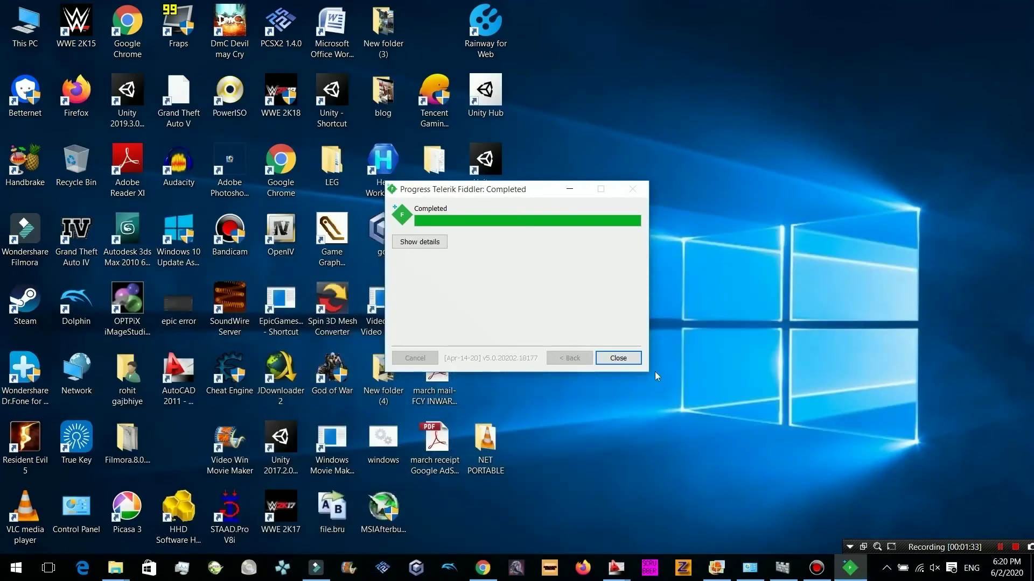
{"action": "left_click", "coordinate": [618, 360]}
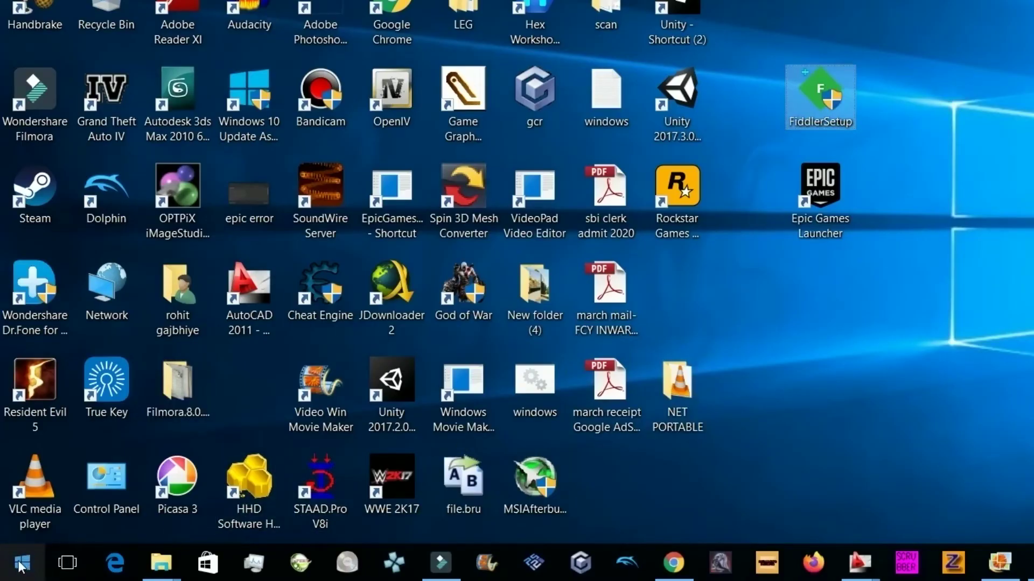
Launch Fiddler 4 from Start search, decline the AppContainer prompt, and minimize it
{"action": "left_click", "coordinate": [23, 564]}
{"action": "type", "text": "f"}
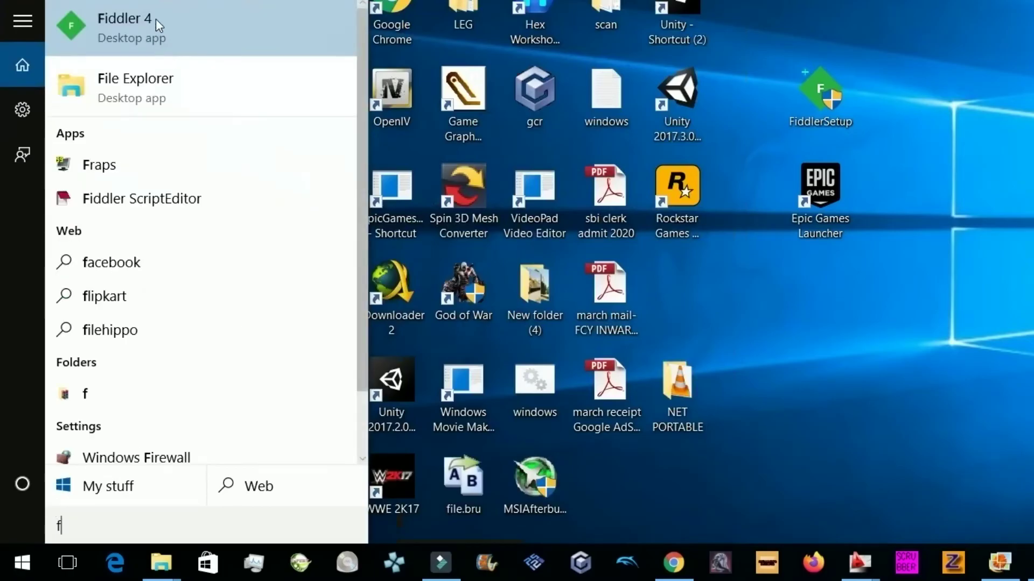
{"action": "left_click", "coordinate": [157, 19]}
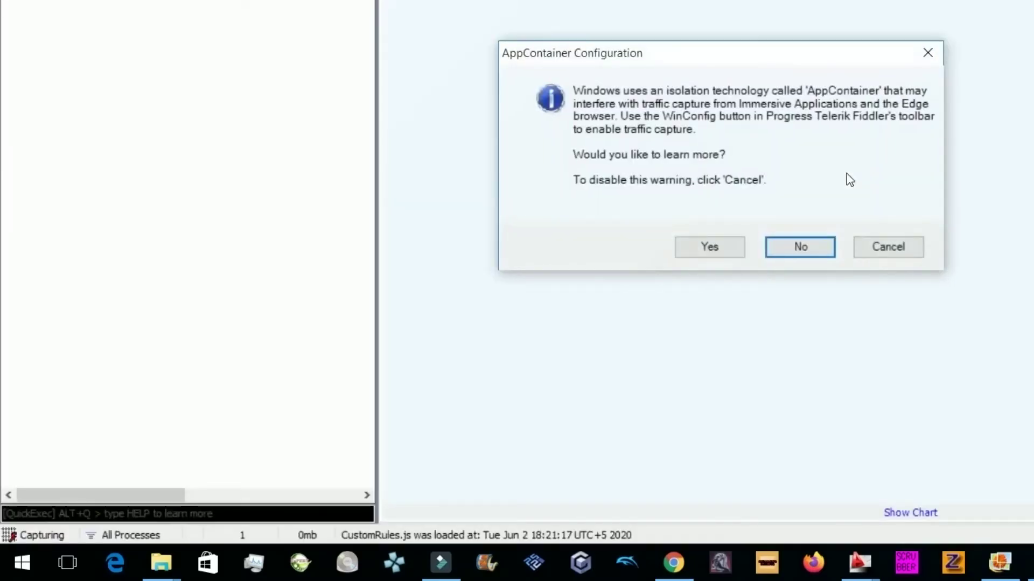
{"action": "left_click", "coordinate": [571, 343]}
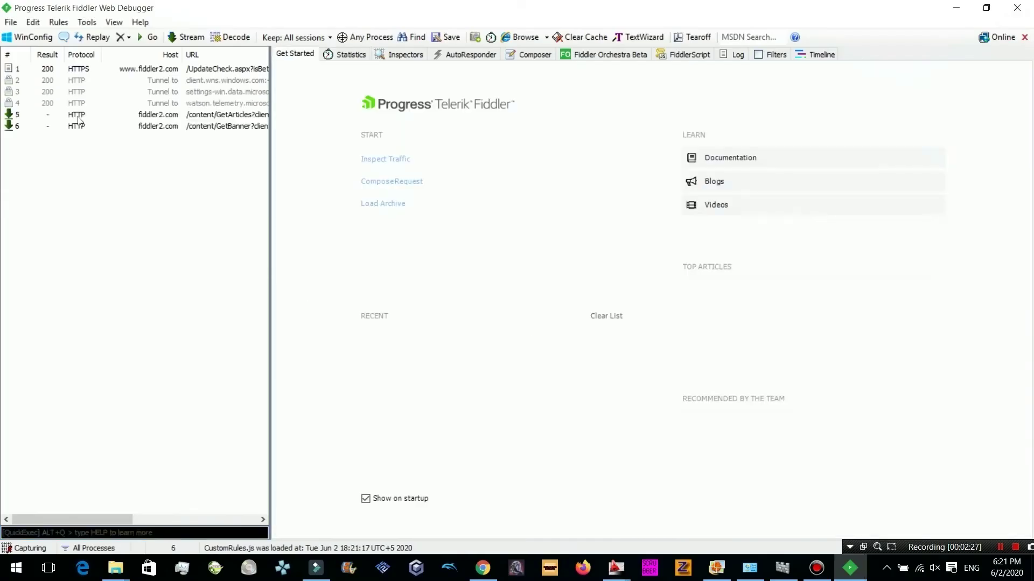
{"action": "left_click", "coordinate": [955, 7]}
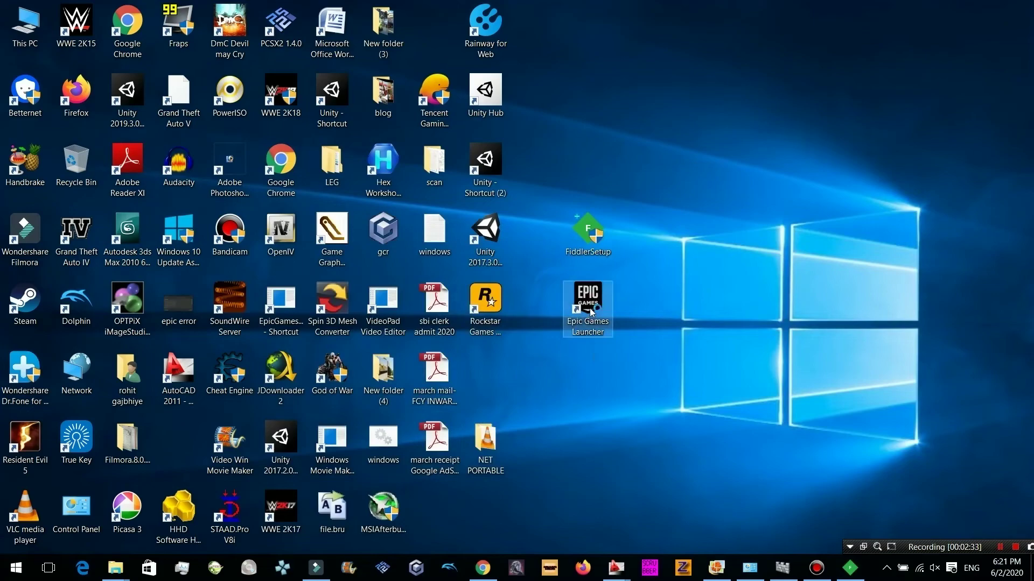